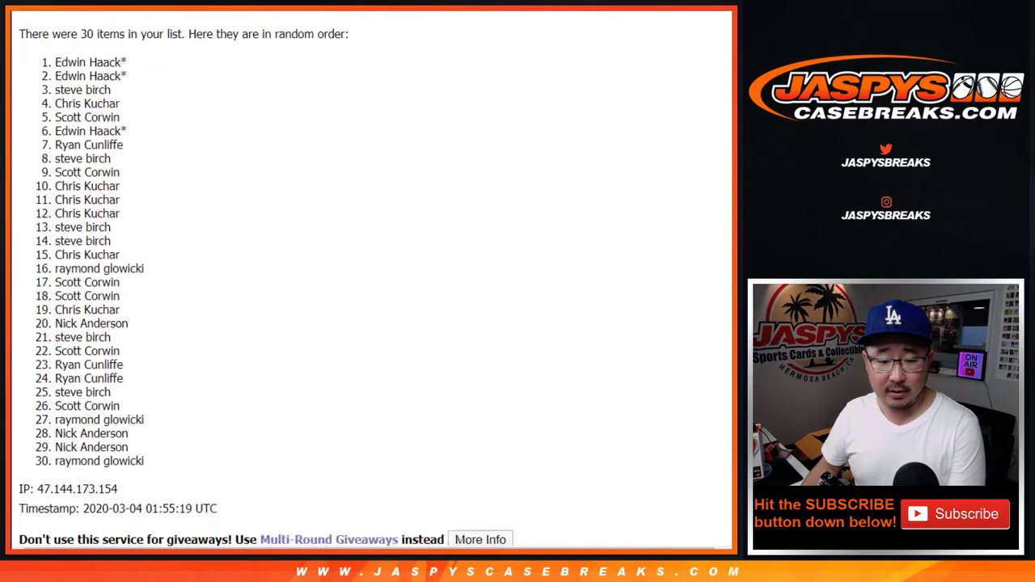
Reshuffle the list of participant names until it has been randomized seven times
{"action": "left_click", "coordinate": [42, 436]}
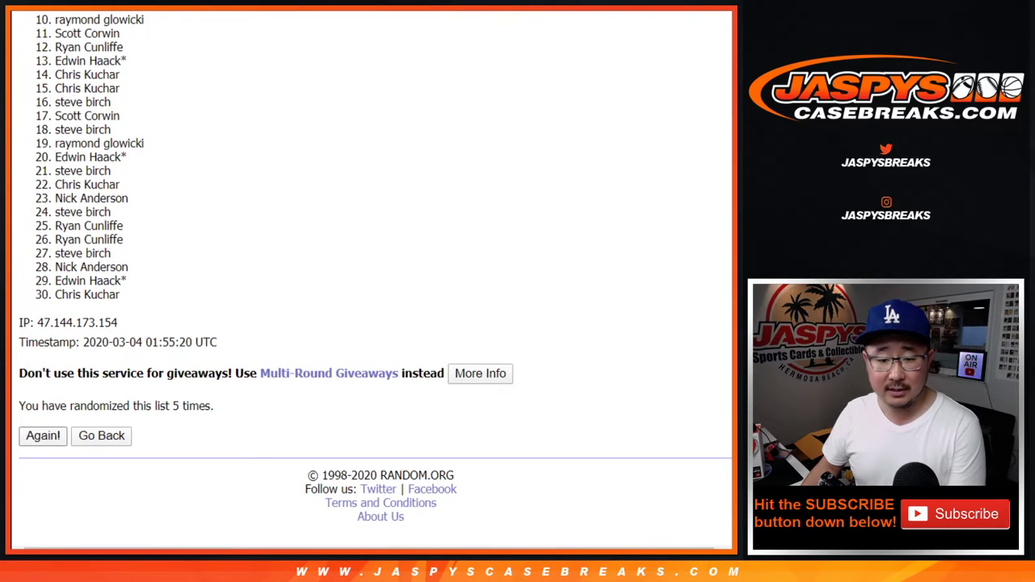
{"action": "key", "text": "Return"}
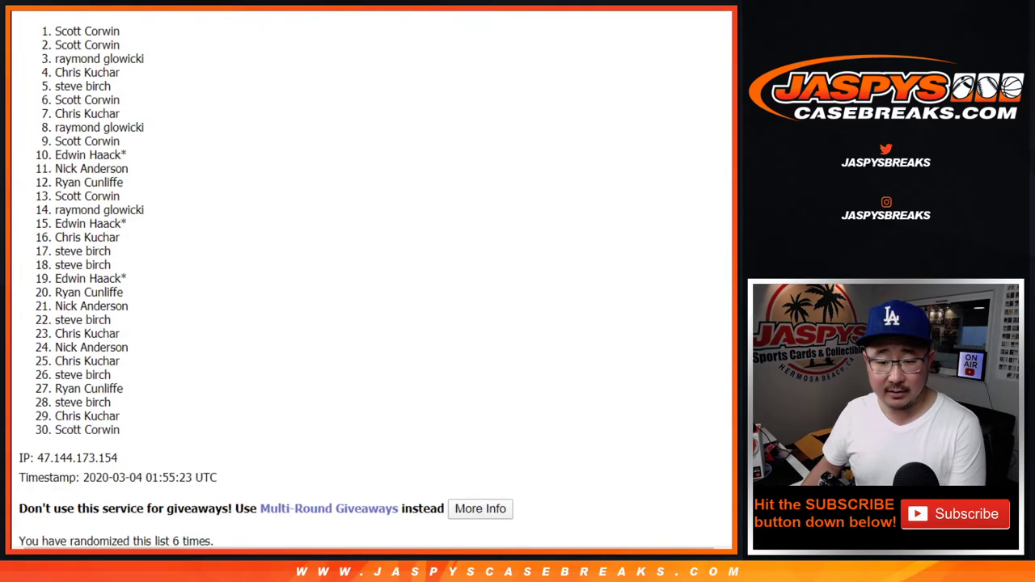
{"action": "left_click", "coordinate": [43, 435]}
Copy all 30 shuffled participant names and paste them into the hockey break spreadsheet starting at cell A1
{"action": "scroll", "coordinate": [43, 436], "scroll_direction": "down", "scroll_amount": 5}
{"action": "scroll", "coordinate": [43, 436], "scroll_direction": "up", "scroll_amount": 5}
{"action": "left_click_drag", "start_coordinate": [55, 221], "coordinate": [121, 295]}
{"action": "key", "text": "ctrl+c"}
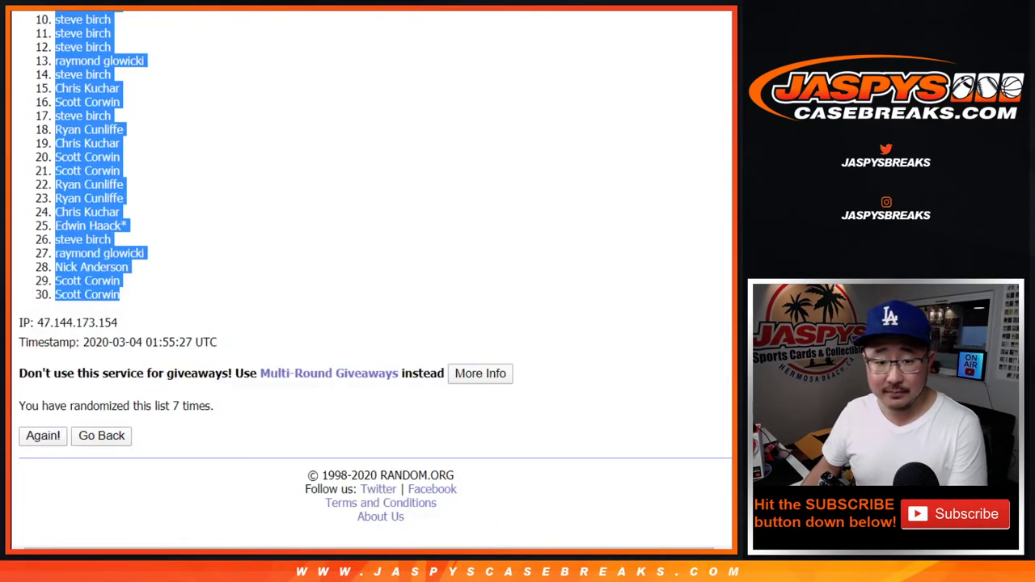
{"action": "key", "text": "ctrl+Tab"}
{"action": "right_click", "coordinate": [65, 128]}
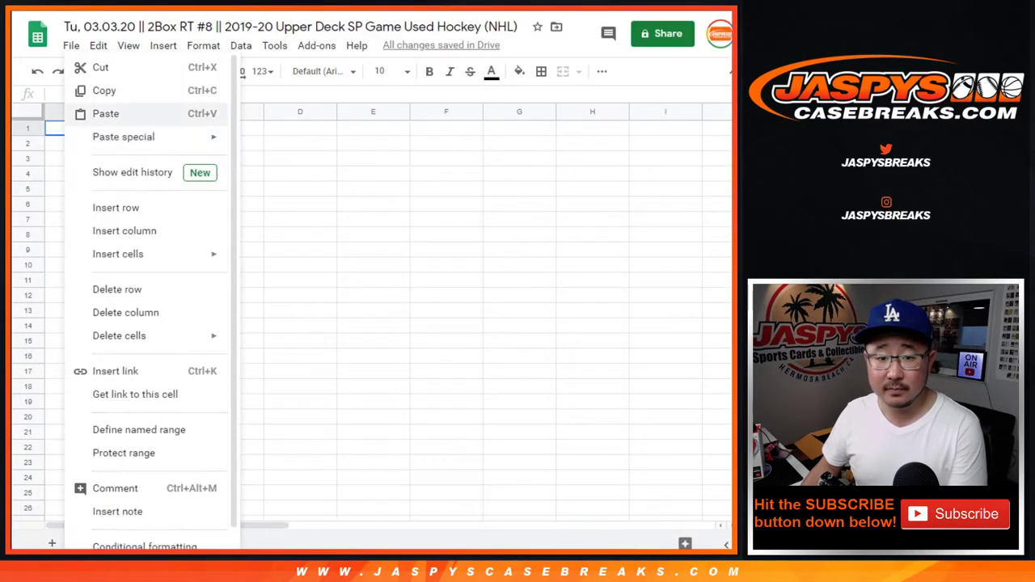
{"action": "left_click", "coordinate": [91, 113]}
Switch to the randomizer holding the NHL team list and shuffle it seven times
{"action": "key", "text": "ctrl+Tab"}
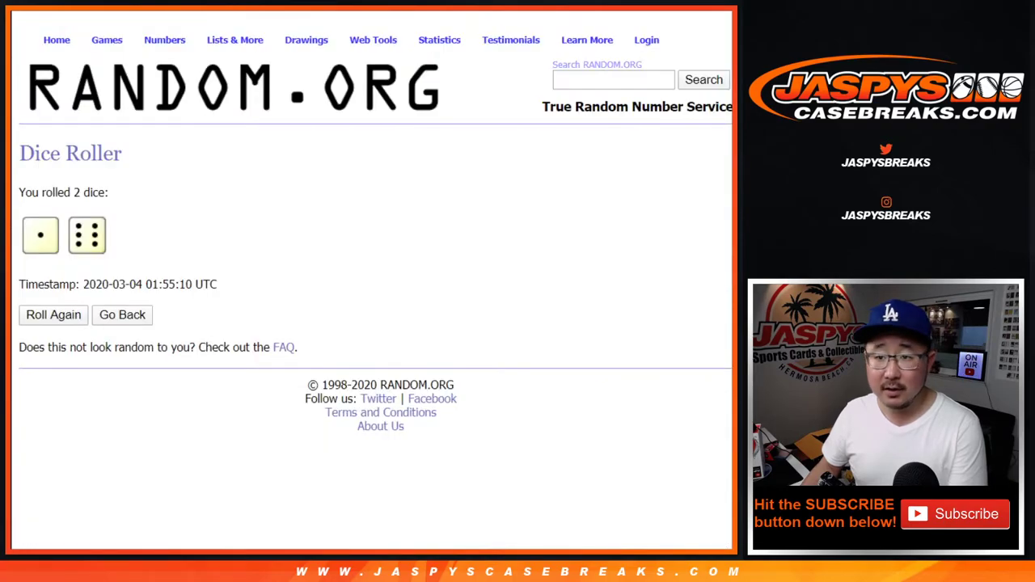
{"action": "key", "text": "ctrl+Tab"}
{"action": "key", "text": "ctrl+Tab"}
{"action": "scroll", "coordinate": [372, 279], "scroll_direction": "down", "scroll_amount": 3}
{"action": "left_click", "coordinate": [56, 435]}
{"action": "scroll", "coordinate": [375, 278], "scroll_direction": "down", "scroll_amount": 5}
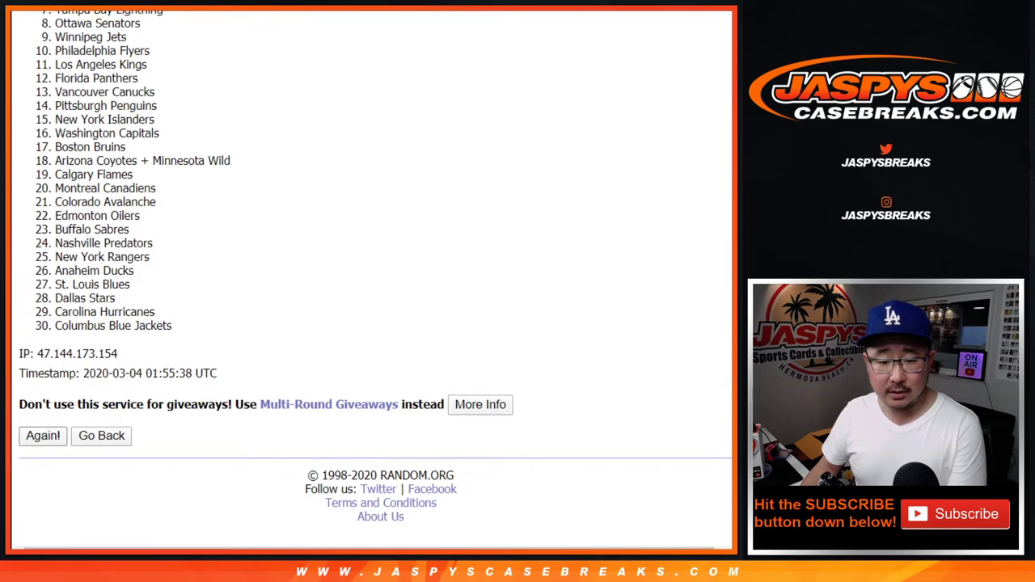
{"action": "left_click", "coordinate": [43, 436]}
{"action": "scroll", "coordinate": [42, 436], "scroll_direction": "down", "scroll_amount": 5}
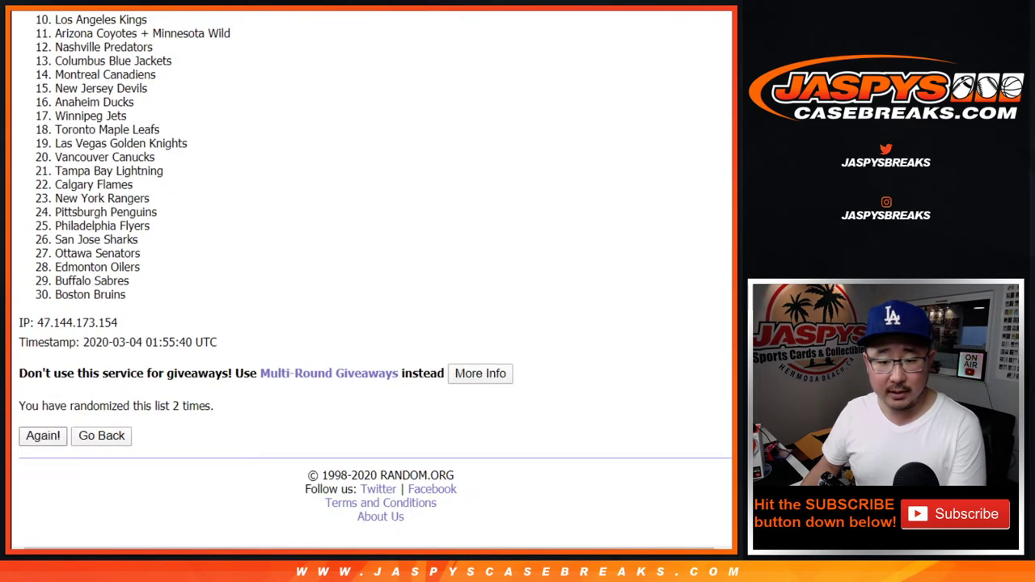
{"action": "left_click", "coordinate": [43, 436]}
{"action": "scroll", "coordinate": [43, 436], "scroll_direction": "down", "scroll_amount": 5}
{"action": "left_click", "coordinate": [43, 435]}
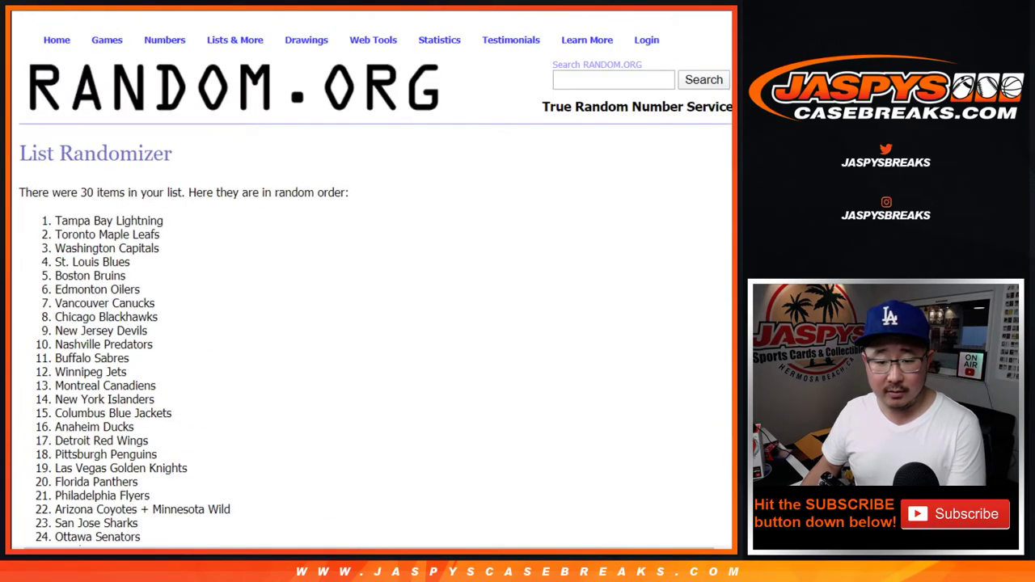
{"action": "scroll", "coordinate": [375, 278], "scroll_direction": "down", "scroll_amount": 5}
{"action": "left_click", "coordinate": [43, 435]}
{"action": "scroll", "coordinate": [375, 278], "scroll_direction": "down", "scroll_amount": 5}
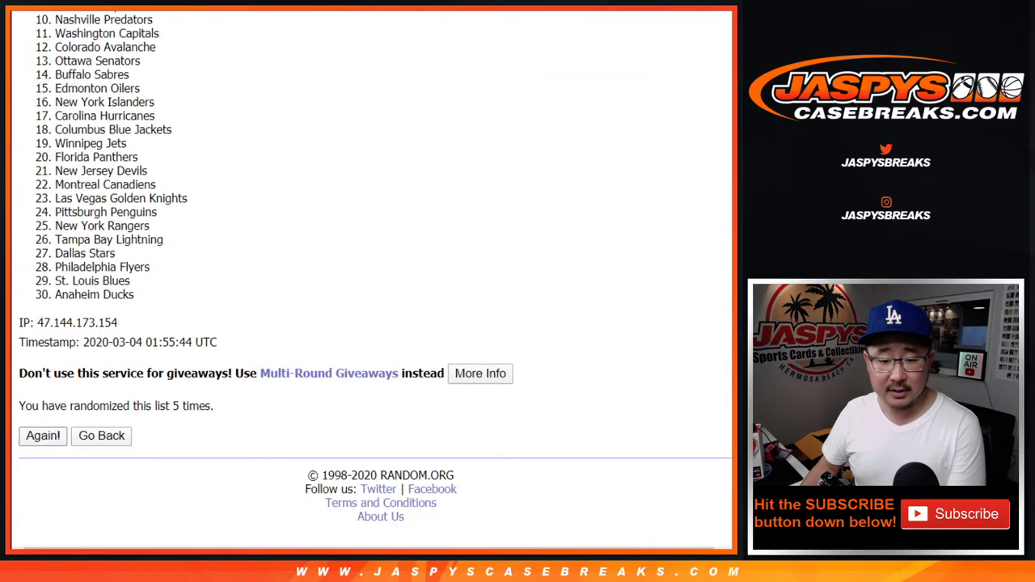
{"action": "left_click", "coordinate": [43, 435]}
{"action": "scroll", "coordinate": [375, 278], "scroll_direction": "down", "scroll_amount": 5}
{"action": "left_click", "coordinate": [43, 435]}
{"action": "scroll", "coordinate": [375, 279], "scroll_direction": "down", "scroll_amount": 5}
Copy all 30 shuffled team names and paste them into the spreadsheet starting at cell B1, beside the participant names
{"action": "scroll", "coordinate": [375, 279], "scroll_direction": "up", "scroll_amount": 5}
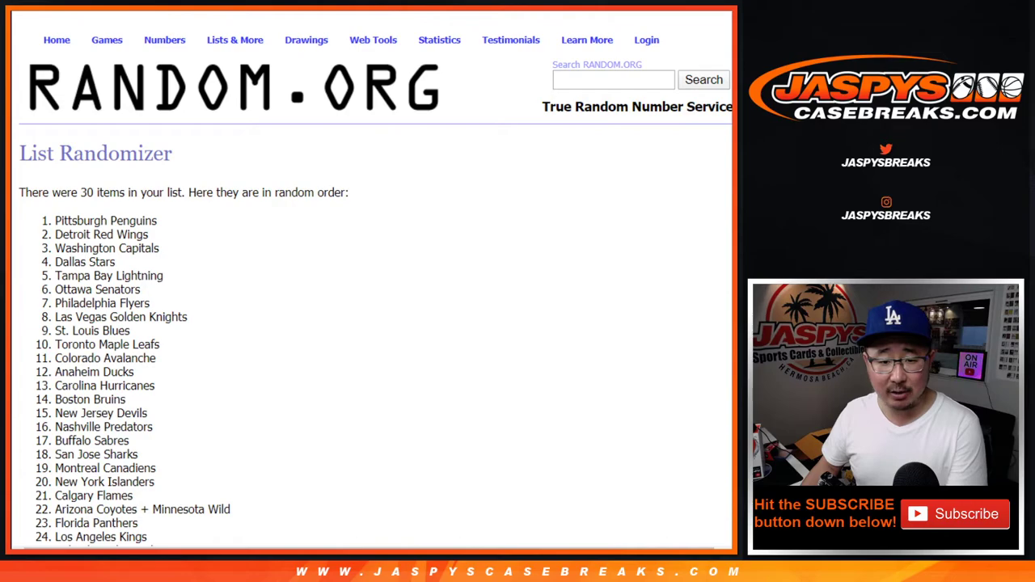
{"action": "left_click_drag", "start_coordinate": [55, 220], "coordinate": [156, 296]}
{"action": "key", "text": "ctrl+c"}
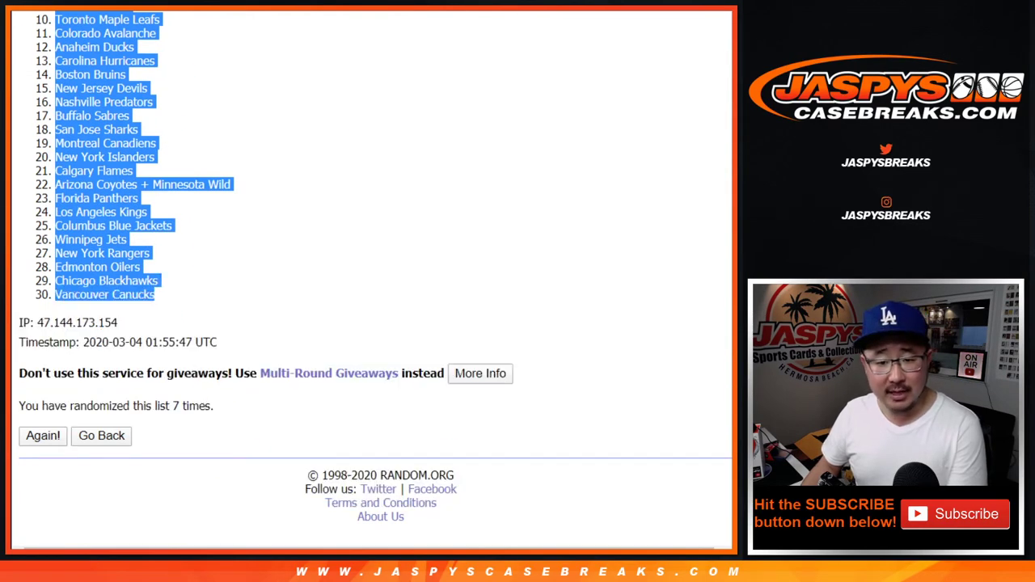
{"action": "key", "text": "ctrl+Tab"}
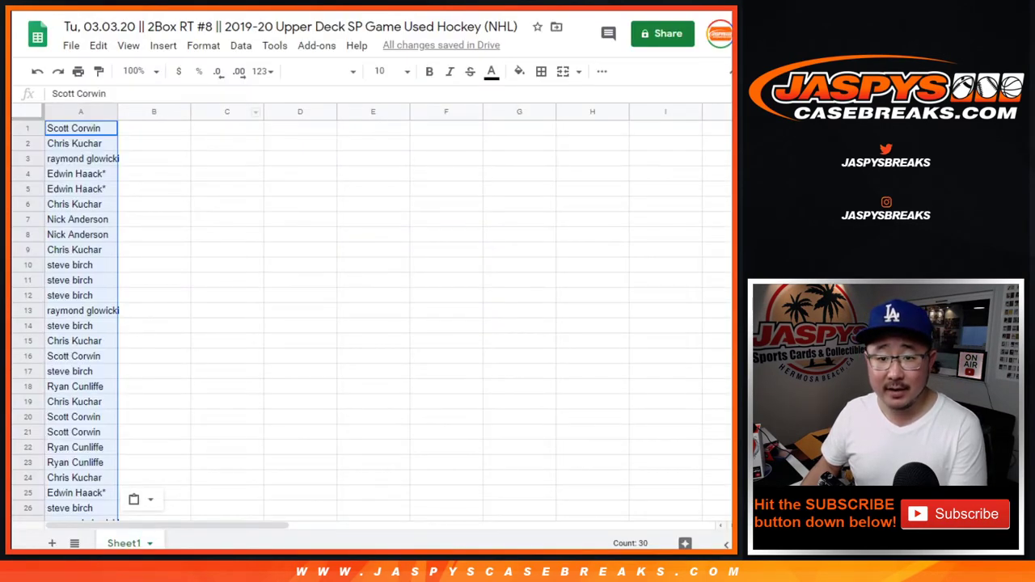
{"action": "left_click", "coordinate": [163, 128]}
{"action": "right_click", "coordinate": [164, 128]}
{"action": "mouse_move", "coordinate": [209, 137]}
{"action": "left_click", "coordinate": [185, 114]}
Format the whole sheet with the Nunito font at size 12
{"action": "key", "text": "ctrl+a"}
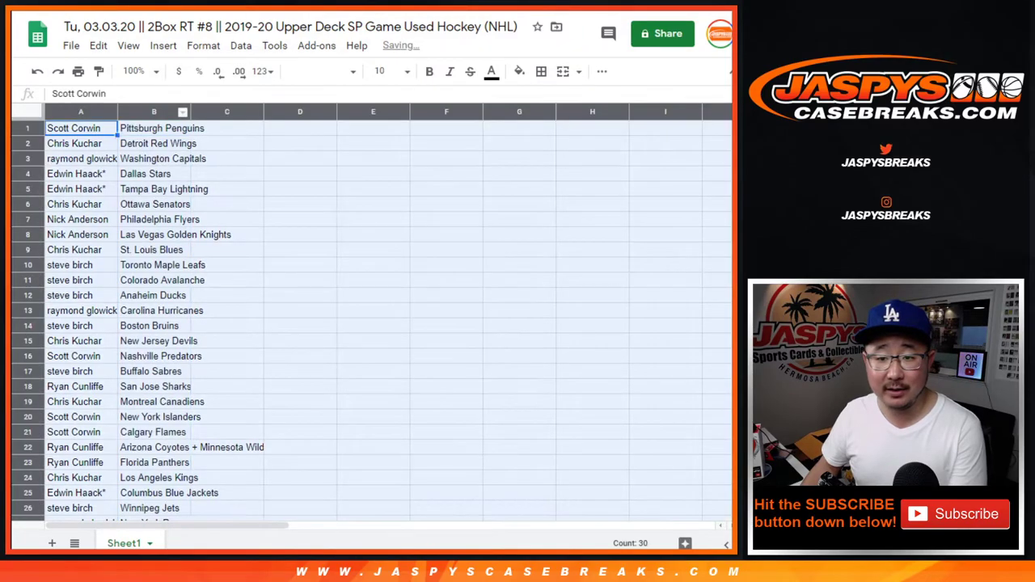
{"action": "left_click", "coordinate": [321, 71]}
{"action": "left_click", "coordinate": [328, 215]}
{"action": "left_click", "coordinate": [380, 71]}
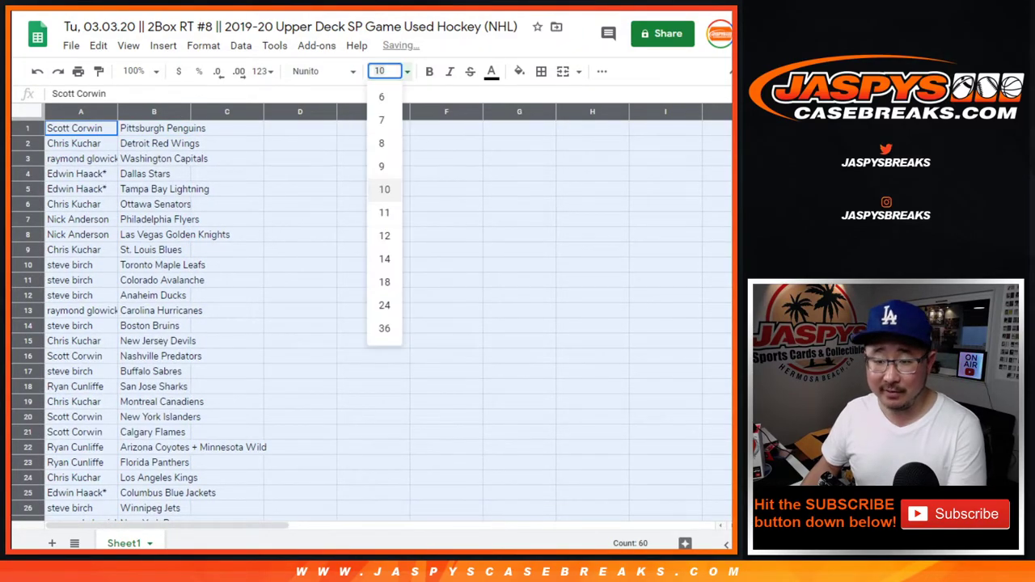
{"action": "type", "text": "12"}
{"action": "key", "text": "Return"}
Zoom the sheet to 125% and fit the column widths to their contents
{"action": "left_click", "coordinate": [134, 71]}
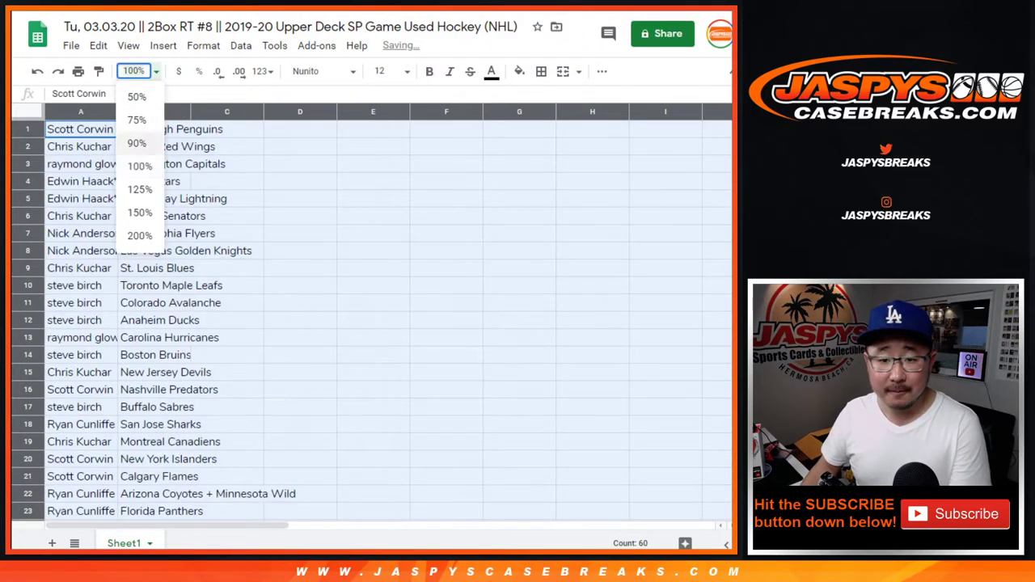
{"action": "left_click", "coordinate": [138, 189]}
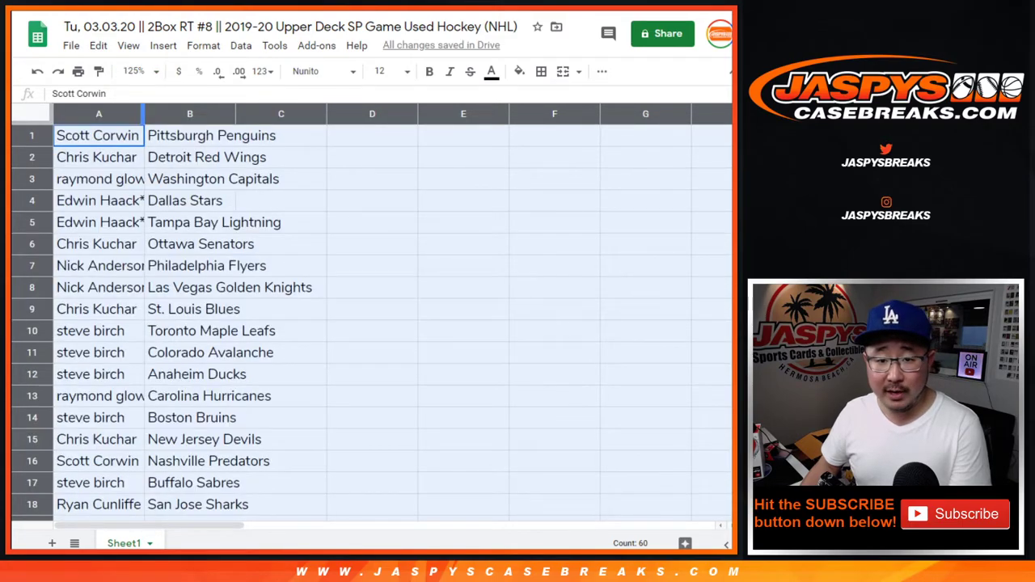
{"action": "double_click", "coordinate": [143, 114]}
Go through the participant and team pairings row by row, from row 3 down to row 30
{"action": "left_click", "coordinate": [32, 179]}
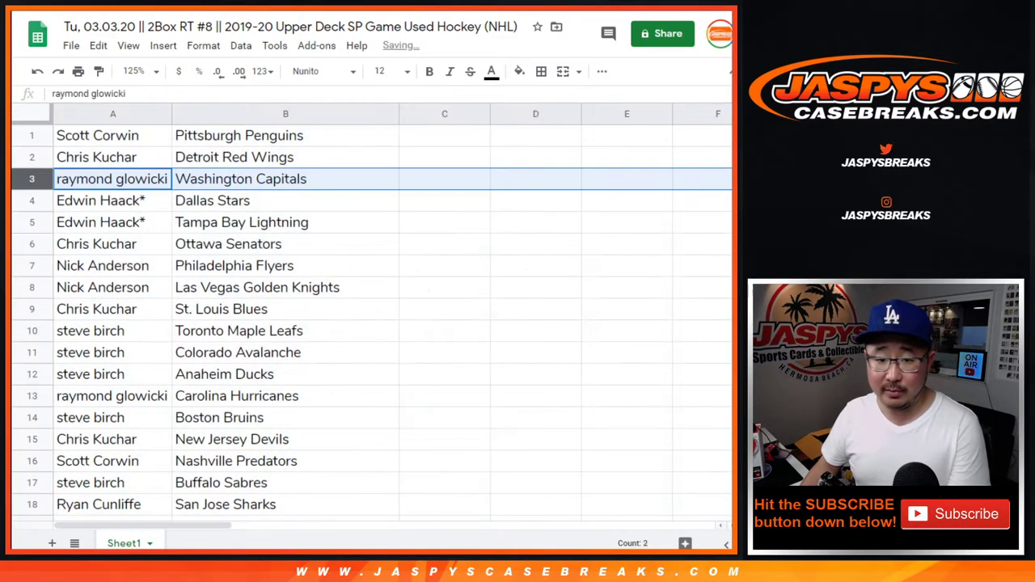
{"action": "left_click", "coordinate": [32, 201]}
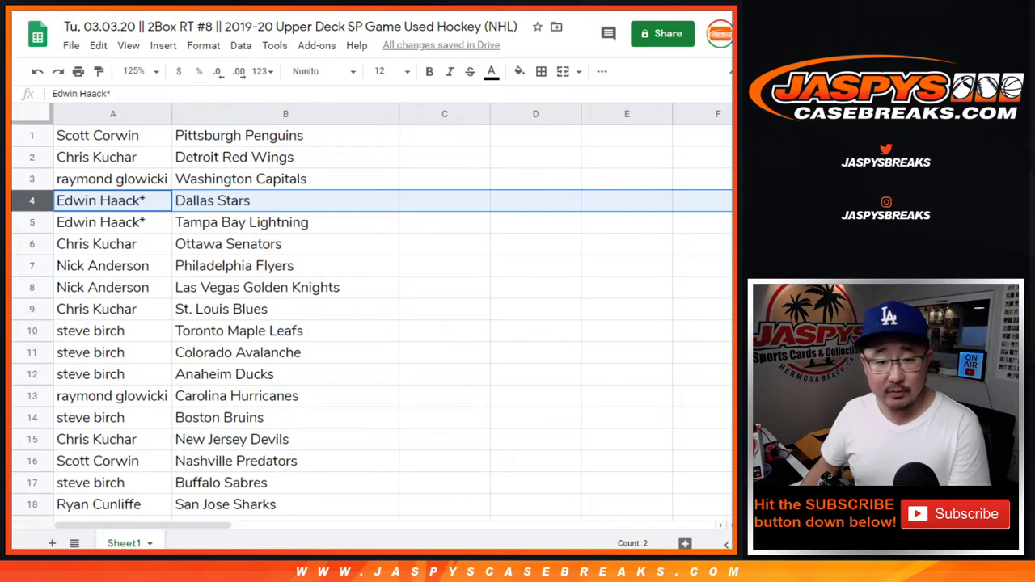
{"action": "left_click", "coordinate": [32, 223]}
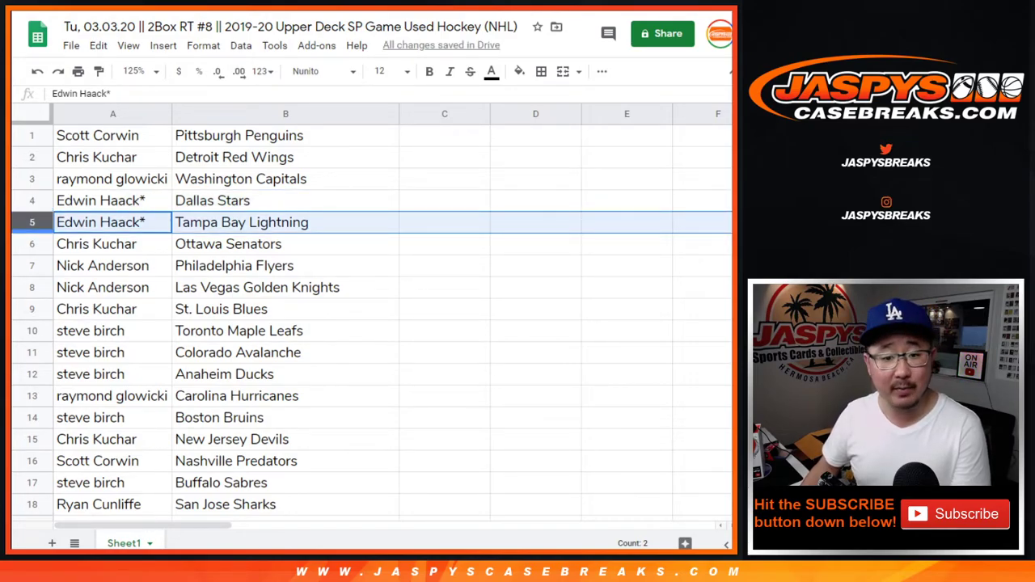
{"action": "left_click", "coordinate": [33, 245]}
{"action": "left_click", "coordinate": [33, 266]}
{"action": "left_click", "coordinate": [32, 288]}
{"action": "left_click", "coordinate": [32, 310]}
{"action": "left_click", "coordinate": [33, 331]}
{"action": "left_click", "coordinate": [32, 352]}
{"action": "left_click", "coordinate": [33, 374]}
{"action": "scroll", "coordinate": [372, 323], "scroll_direction": "down", "scroll_amount": 4}
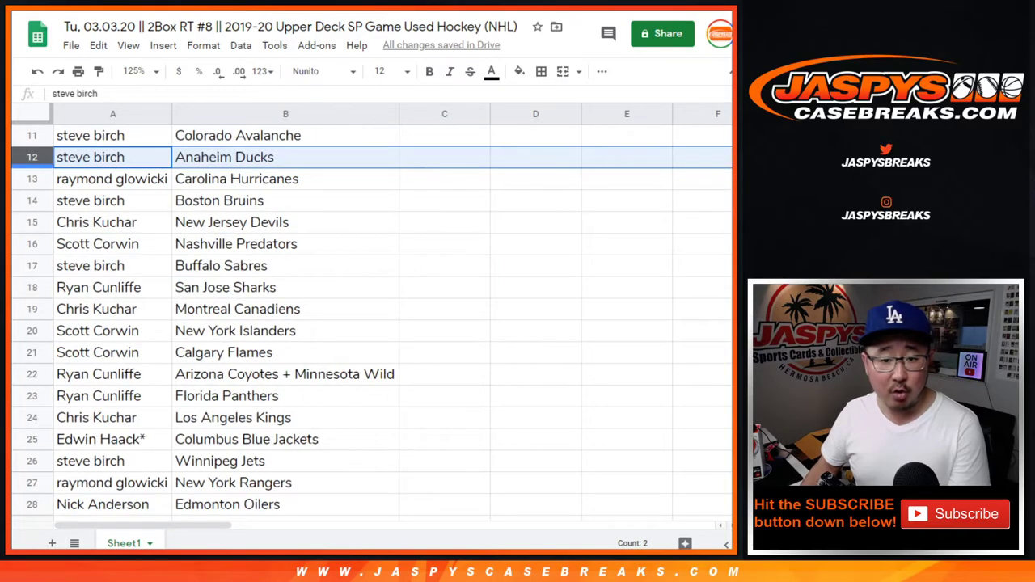
{"action": "left_click", "coordinate": [33, 201]}
{"action": "left_click", "coordinate": [33, 222]}
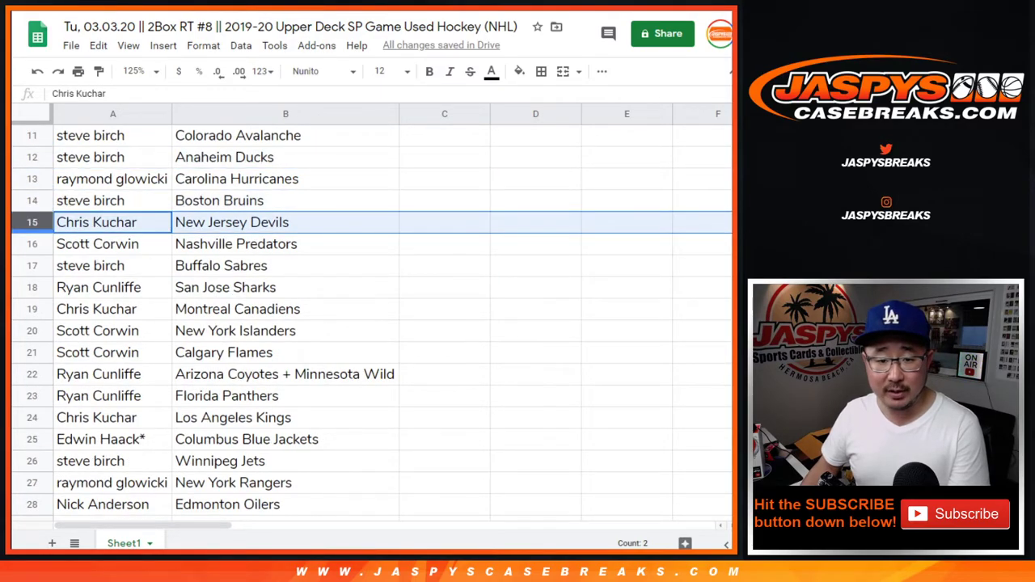
{"action": "left_click", "coordinate": [33, 245]}
{"action": "left_click", "coordinate": [33, 266]}
{"action": "left_click", "coordinate": [33, 288]}
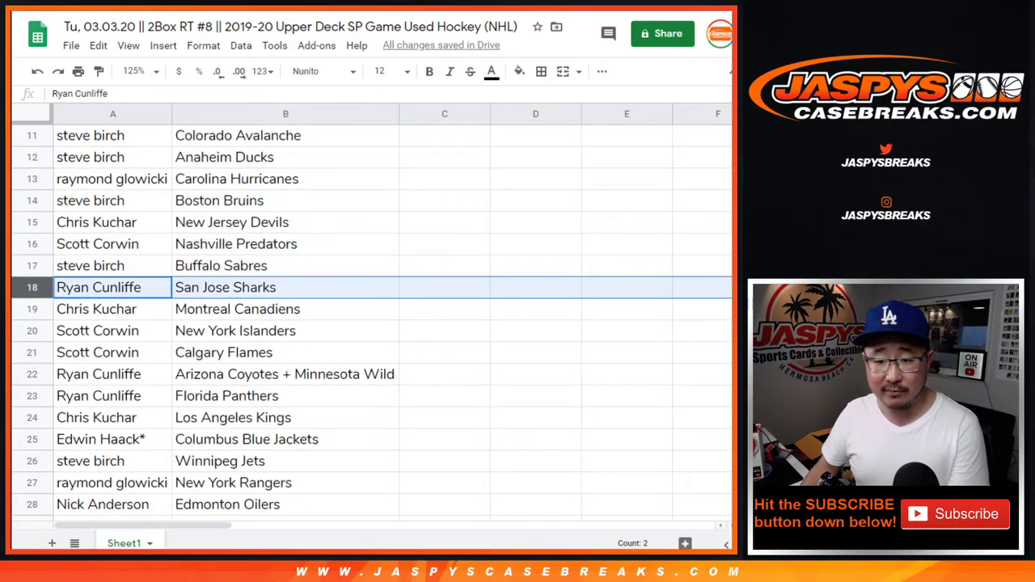
{"action": "left_click", "coordinate": [32, 308]}
{"action": "left_click", "coordinate": [33, 330]}
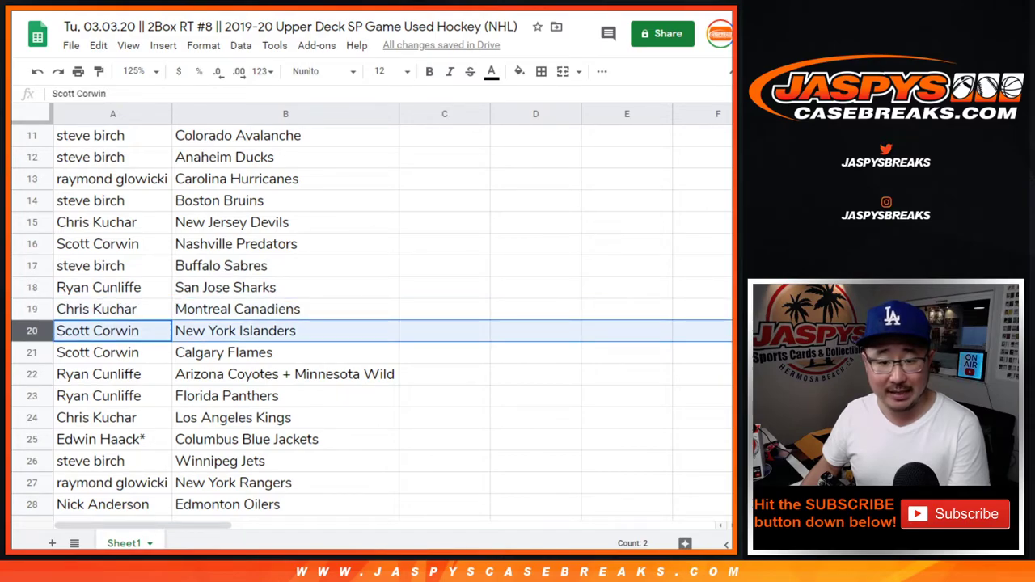
{"action": "left_click", "coordinate": [31, 353]}
{"action": "scroll", "coordinate": [372, 324], "scroll_direction": "down", "scroll_amount": 3}
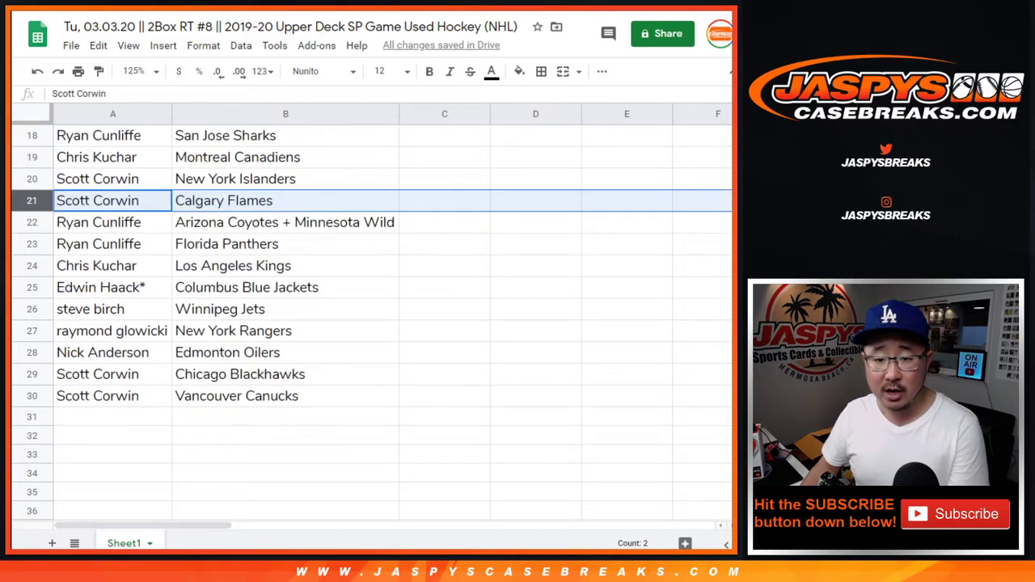
{"action": "left_click", "coordinate": [32, 222]}
{"action": "left_click", "coordinate": [33, 244]}
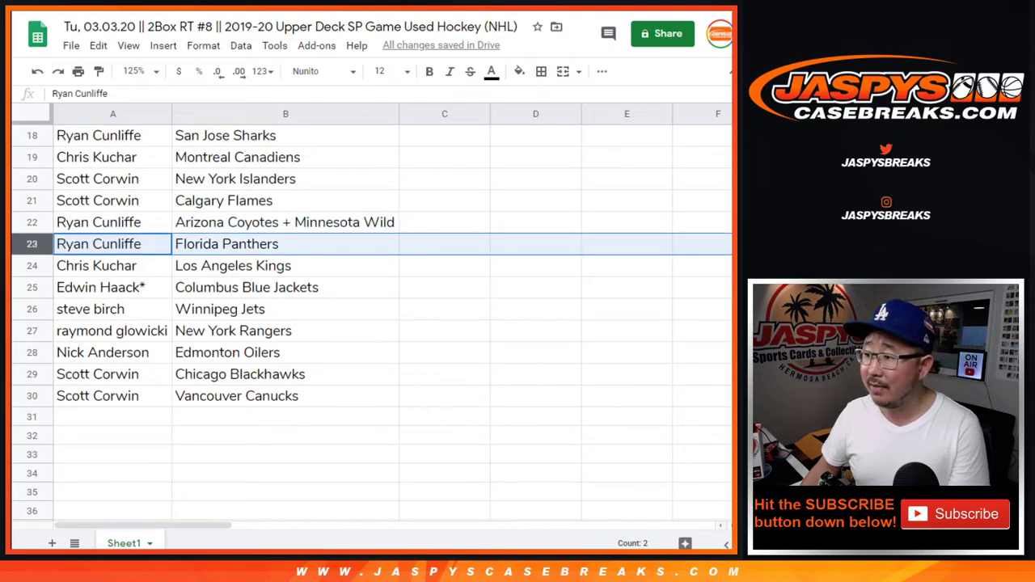
{"action": "left_click", "coordinate": [32, 266]}
{"action": "left_click", "coordinate": [33, 288]}
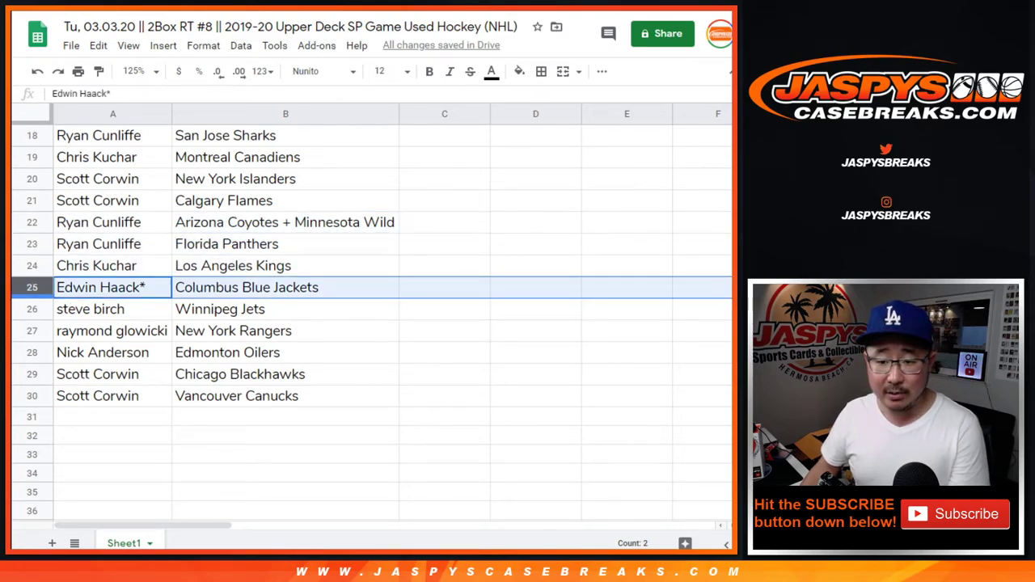
{"action": "left_click", "coordinate": [32, 310]}
{"action": "left_click", "coordinate": [32, 331]}
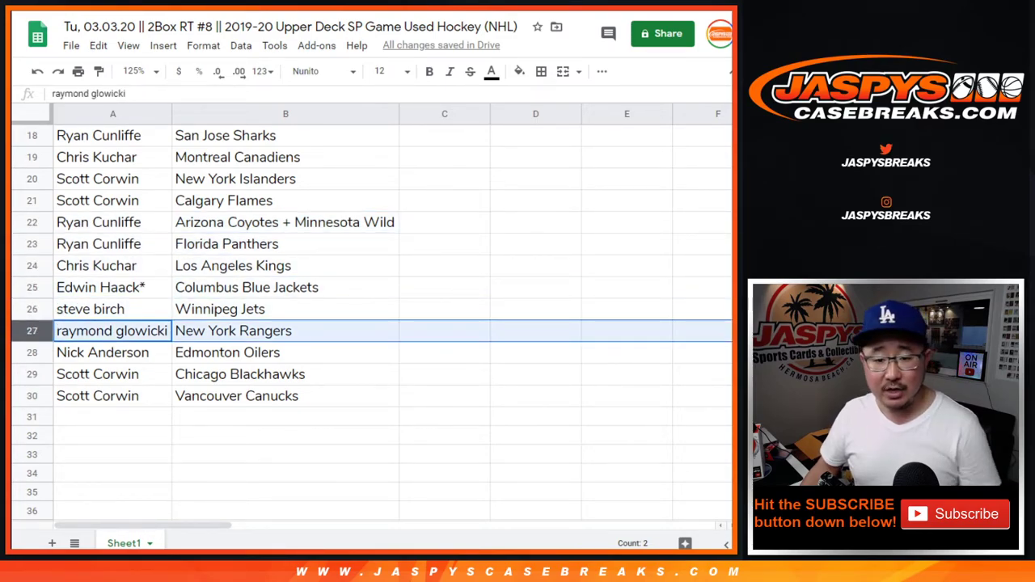
{"action": "left_click", "coordinate": [32, 354]}
{"action": "left_click", "coordinate": [32, 374]}
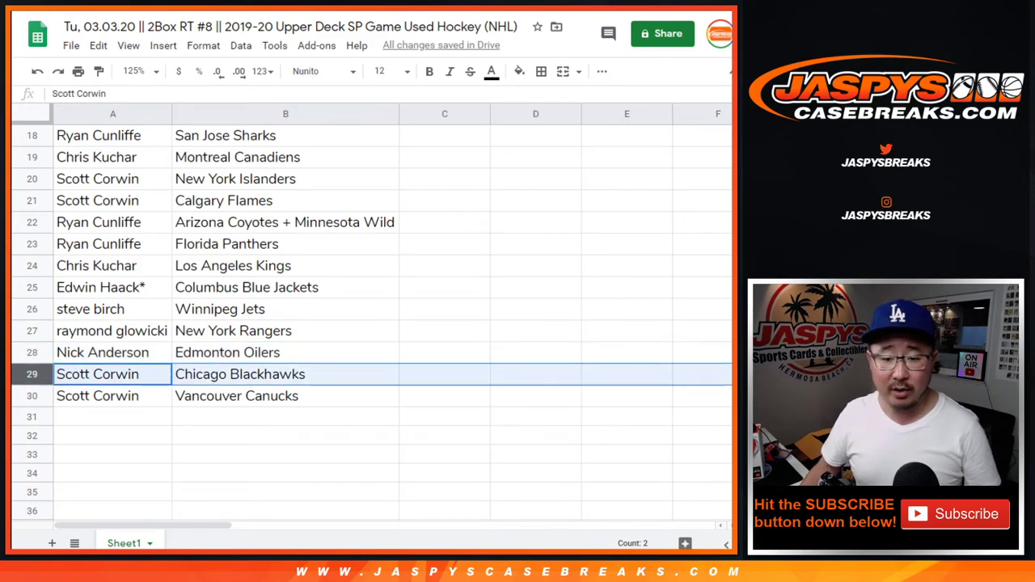
{"action": "key", "text": "shift+Down"}
Zoom the sheet to 75% and sort it by the team names in column B, A to Z
{"action": "scroll", "coordinate": [285, 323], "scroll_direction": "up", "scroll_amount": 5}
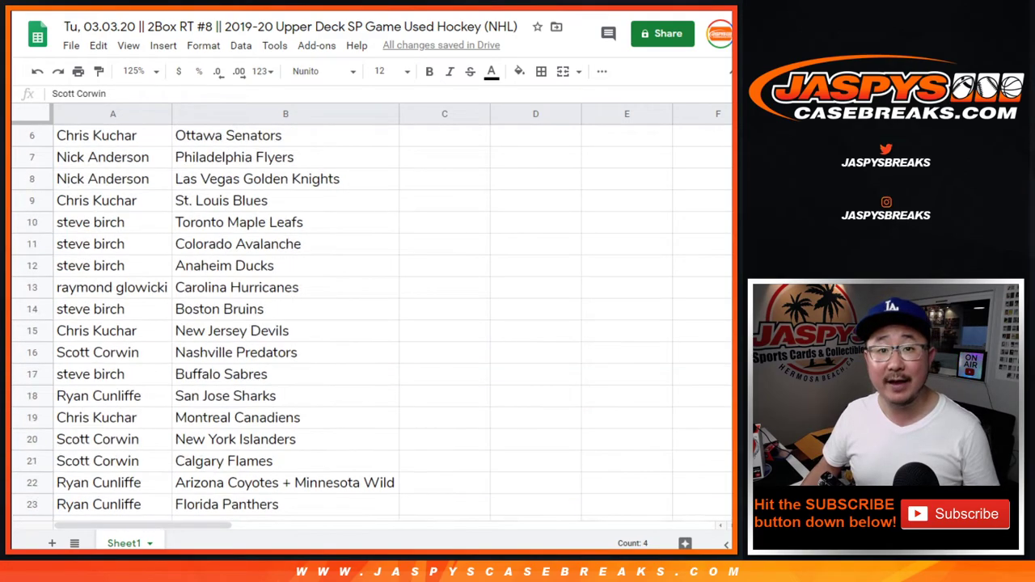
{"action": "left_click", "coordinate": [141, 71]}
{"action": "type", "text": "75"}
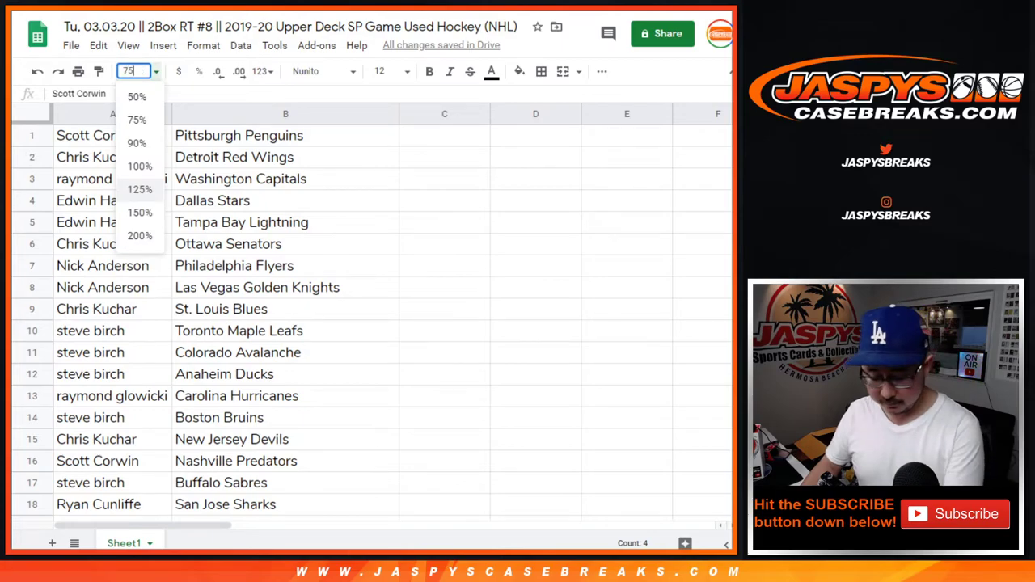
{"action": "key", "text": "Return"}
{"action": "left_click", "coordinate": [175, 109]}
{"action": "left_click", "coordinate": [241, 45]}
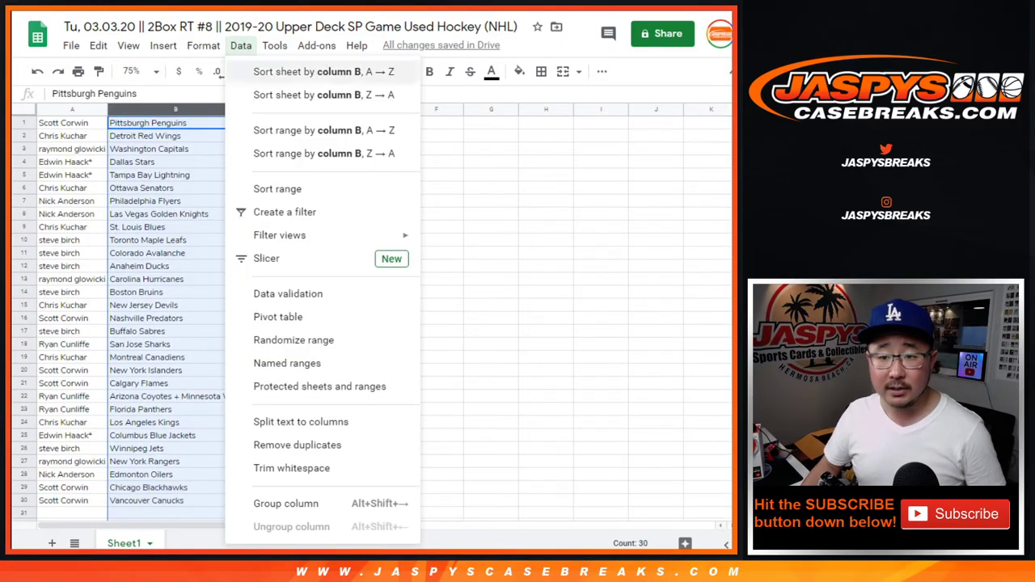
{"action": "left_click", "coordinate": [323, 71]}
Apply all borders to the filled name and team table and center its text horizontally
{"action": "left_click", "coordinate": [72, 136]}
{"action": "key", "text": "ctrl+a"}
{"action": "left_click", "coordinate": [540, 72]}
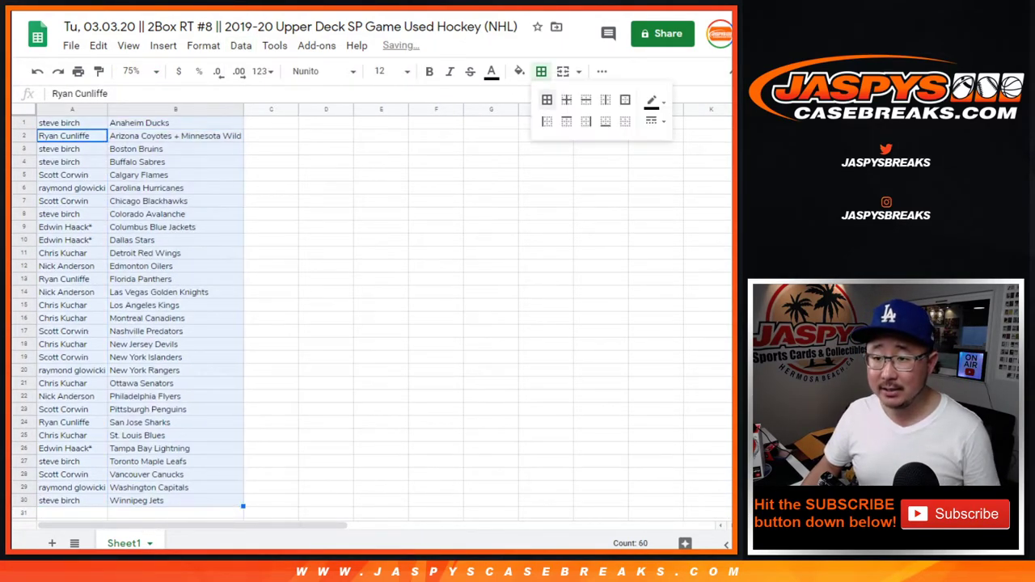
{"action": "left_click", "coordinate": [547, 100]}
{"action": "left_click", "coordinate": [601, 71]}
{"action": "left_click", "coordinate": [385, 98]}
{"action": "left_click", "coordinate": [402, 123]}
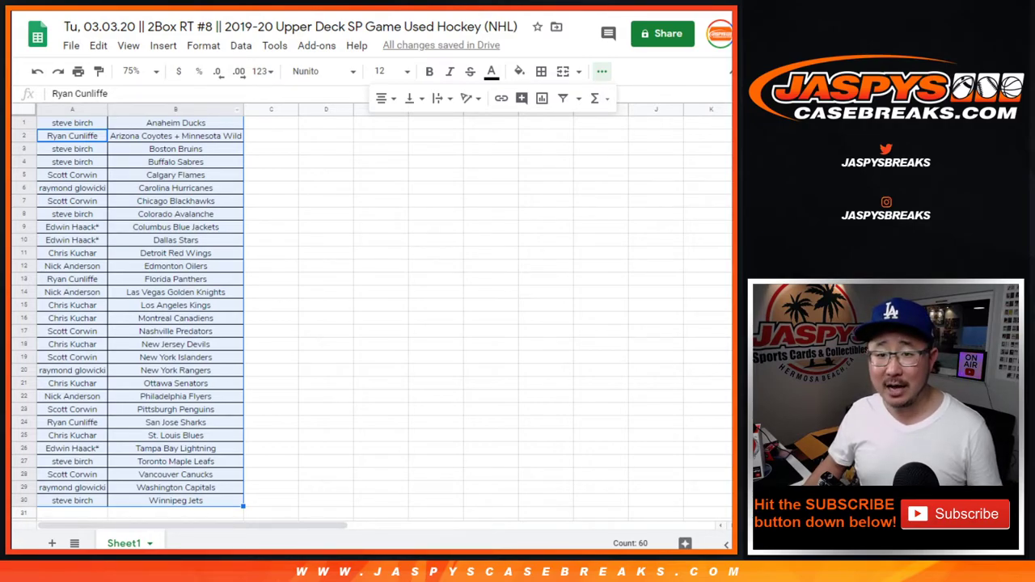
Print the current sheet on Letter paper in portrait orientation with the workbook title included in the header
{"action": "left_click", "coordinate": [77, 71]}
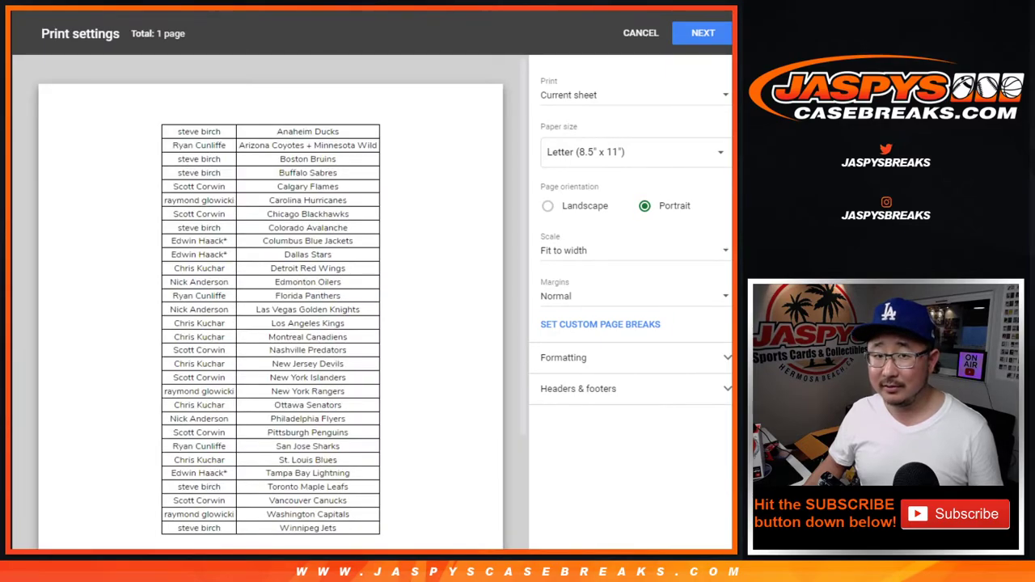
{"action": "left_click", "coordinate": [578, 388]}
{"action": "left_click", "coordinate": [548, 445]}
{"action": "left_click", "coordinate": [702, 32]}
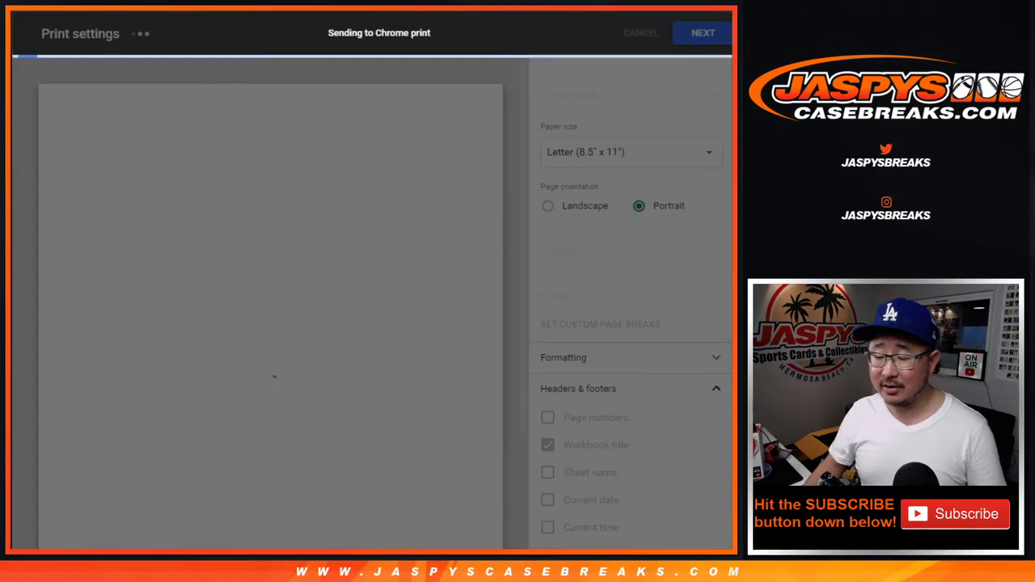
{"action": "key", "text": "Return"}
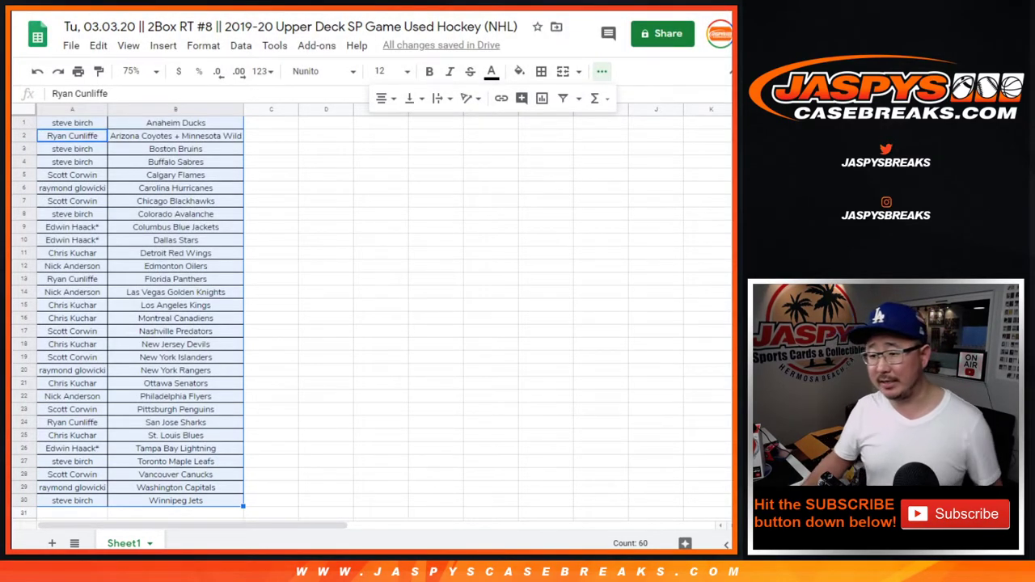